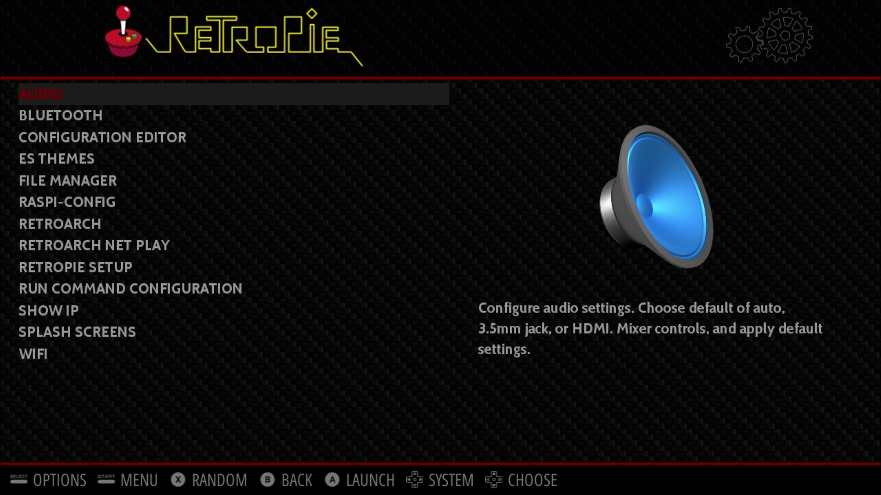
- Inspect the sound settings, try the system volume adjustment, and return to the RetroPie list
key("Return")
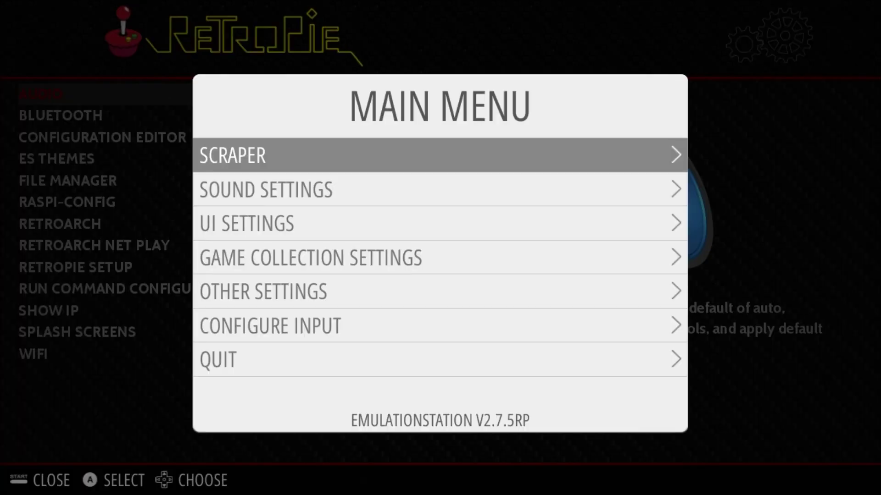
key("Down")
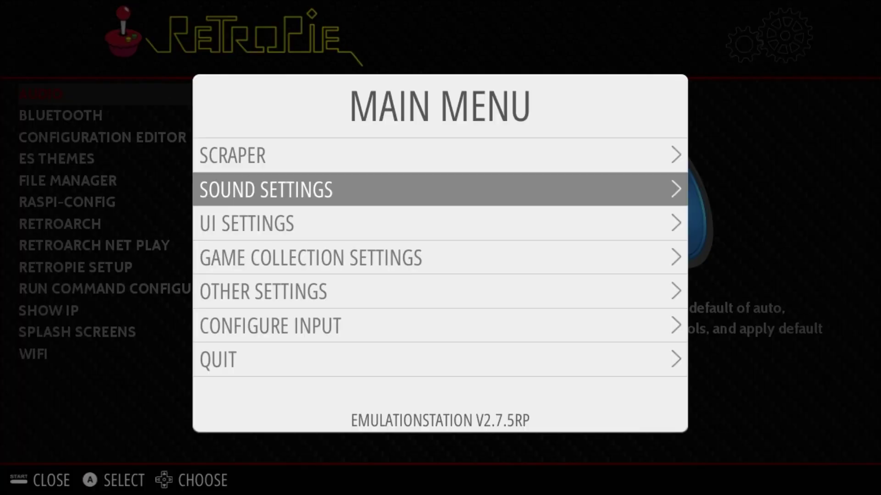
key("Return")
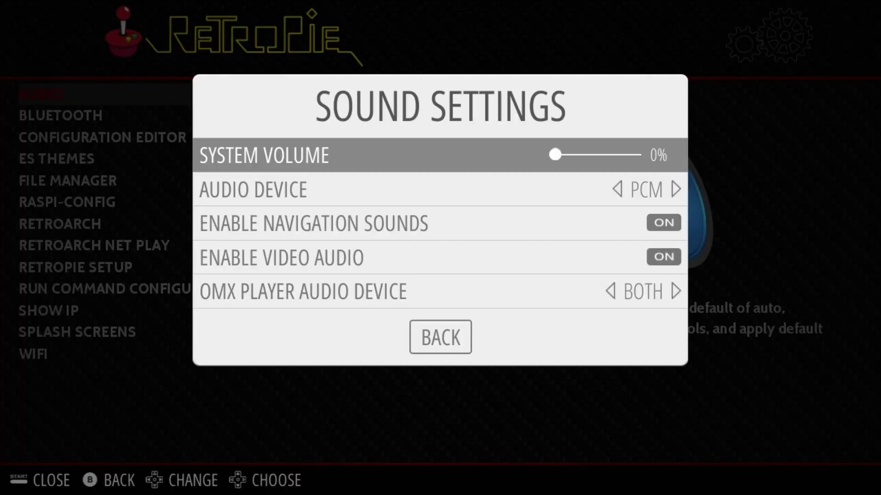
key("Right")
key("Left")
key("Escape")
key("Escape")
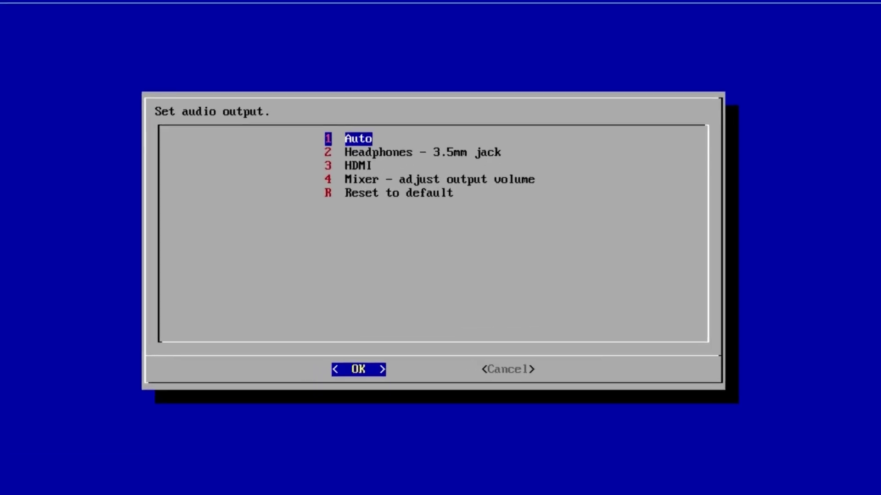
- Set the audio output to HDMI in RetroPie's audio configuration and acknowledge the change
key("Down")
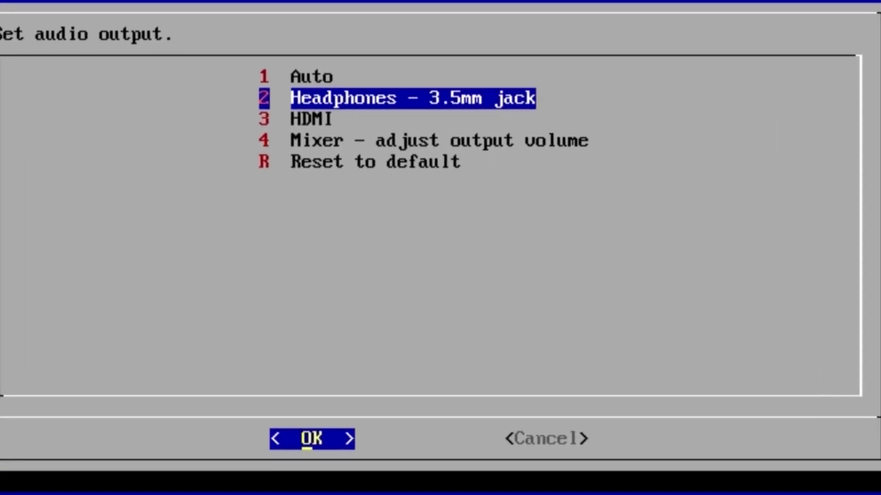
key("Down")
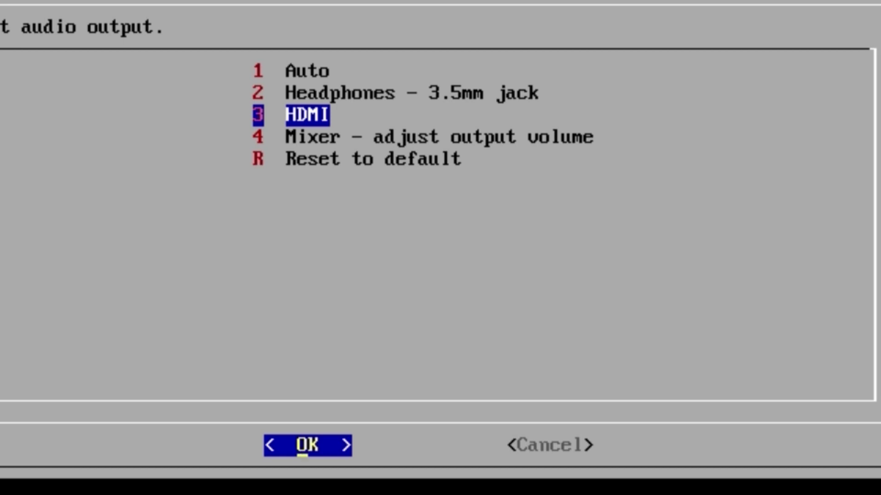
key("Return")
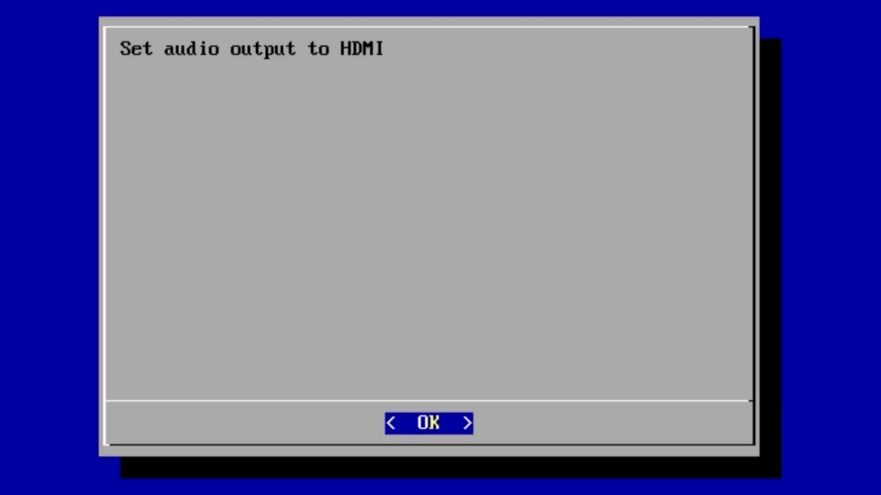
key("Return")
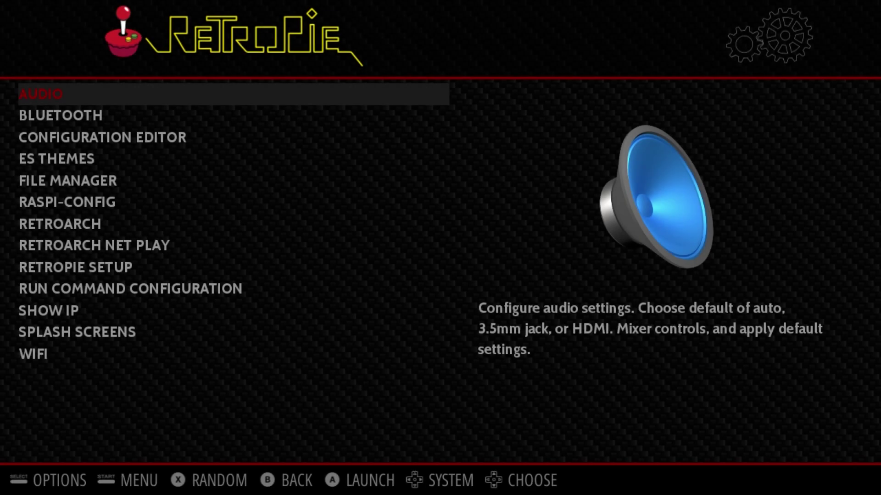
- Launch the RASPI-CONFIG tool from the RetroPie list
key("Down")
key("Down")
key("Down")
key("Down")
key("Down")
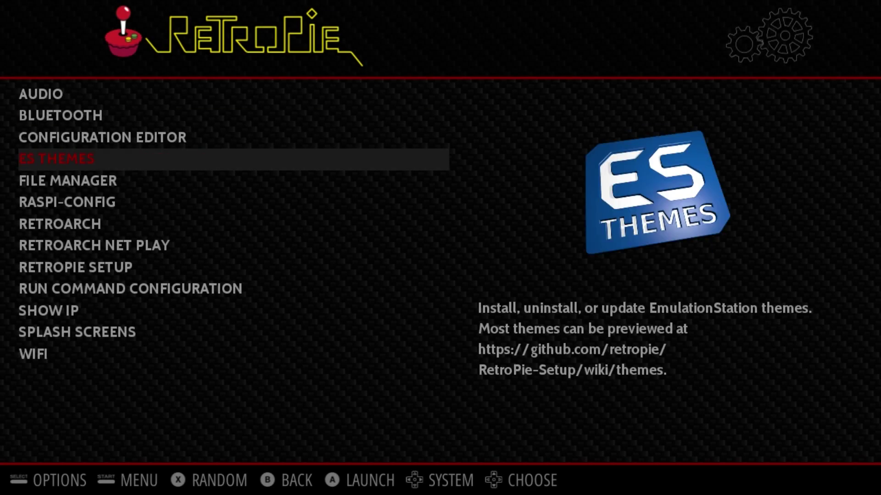
key("Down")
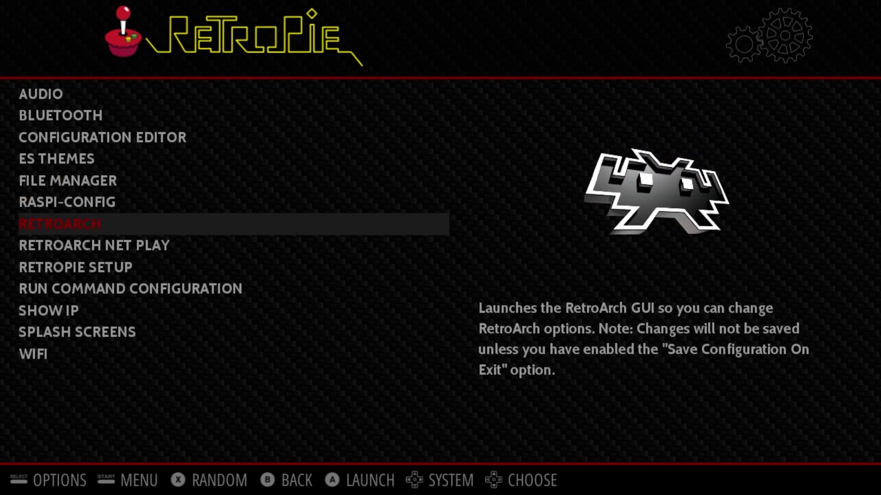
key("Up")
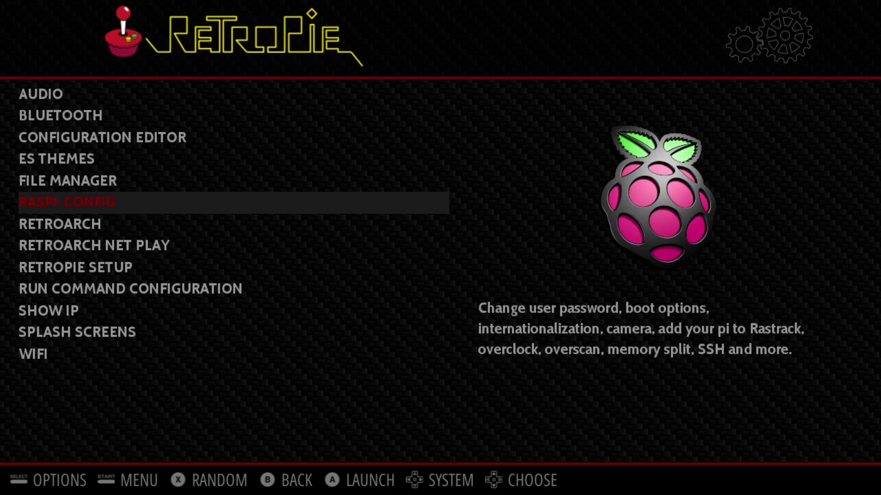
key("F1")
key("Escape")
key("Return")
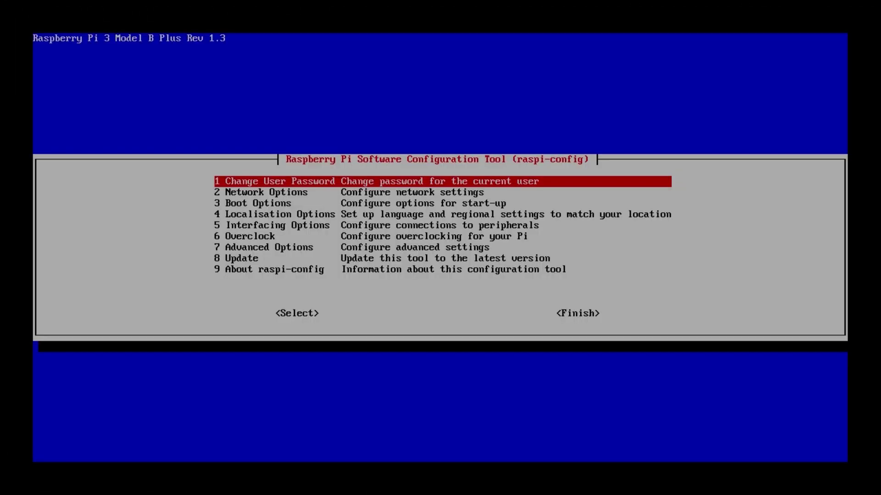
- Open the Advanced Options of the Raspberry Pi configuration tool
key("Down")
key("Down")
key("Down")
key("Down")
key("Down")
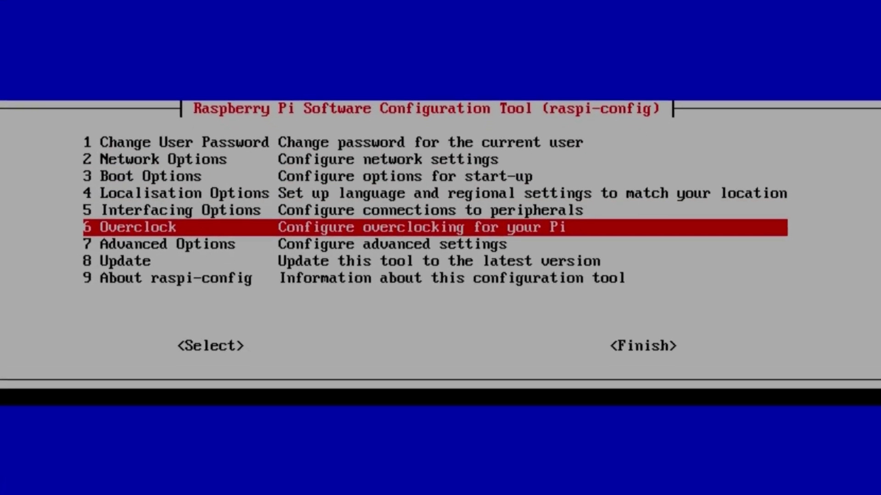
key("Down")
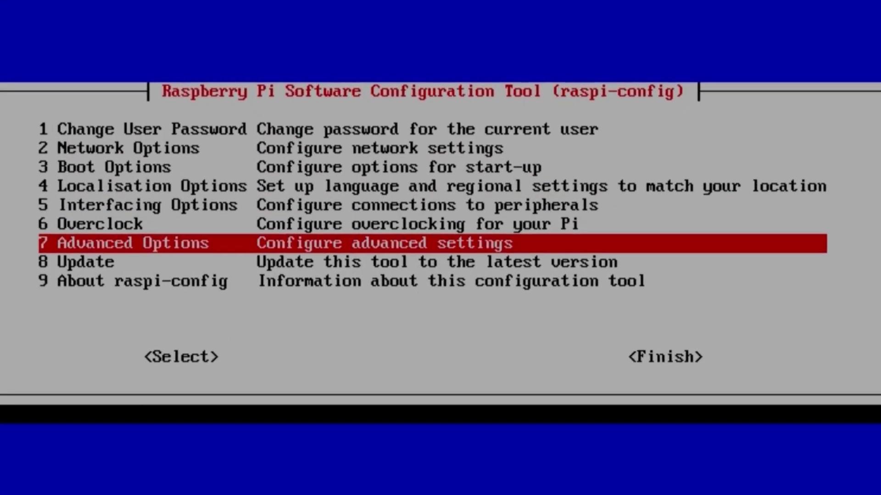
key("Return")
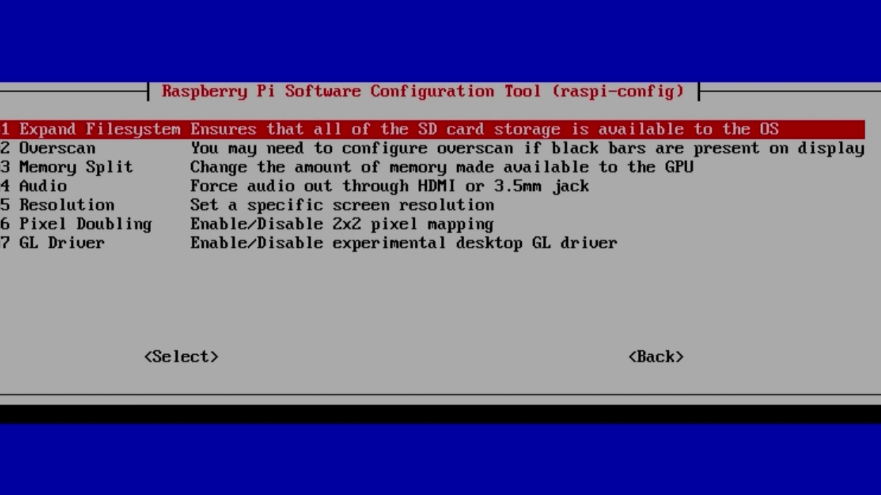
- Set the advanced Audio option to Force HDMI
key("Down")
key("Down")
key("Down")
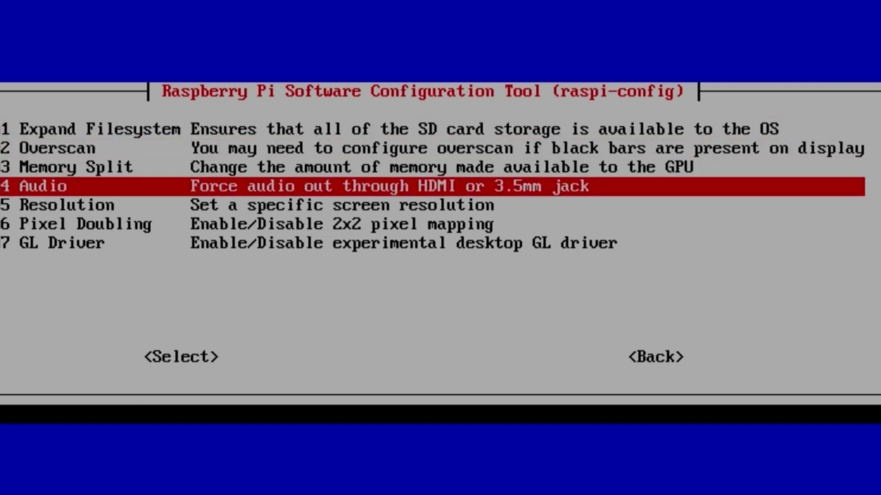
key("Return")
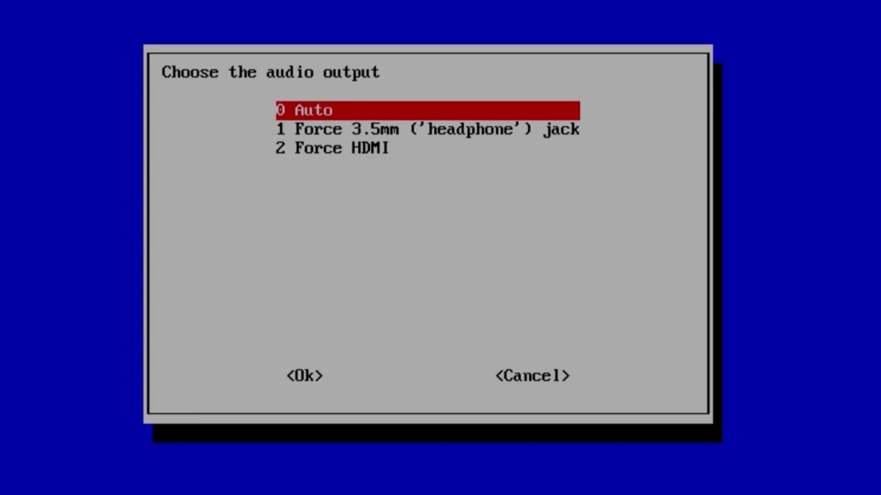
key("Down")
key("Down")
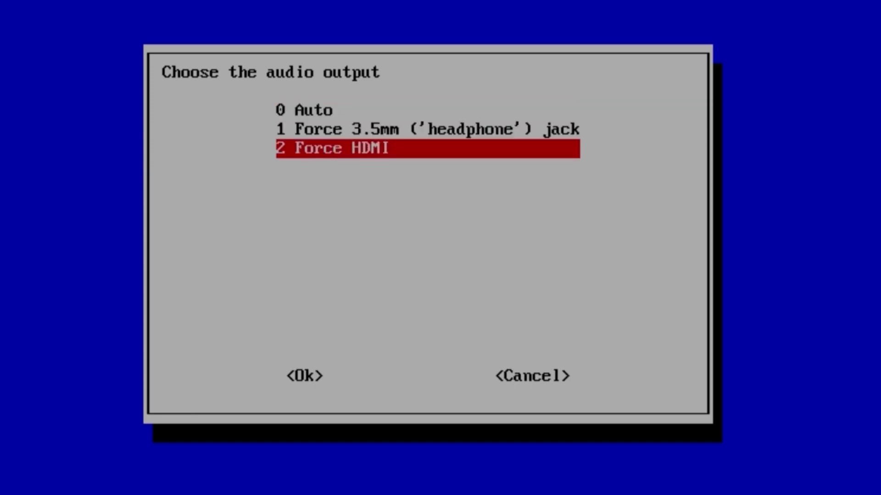
key("Return")
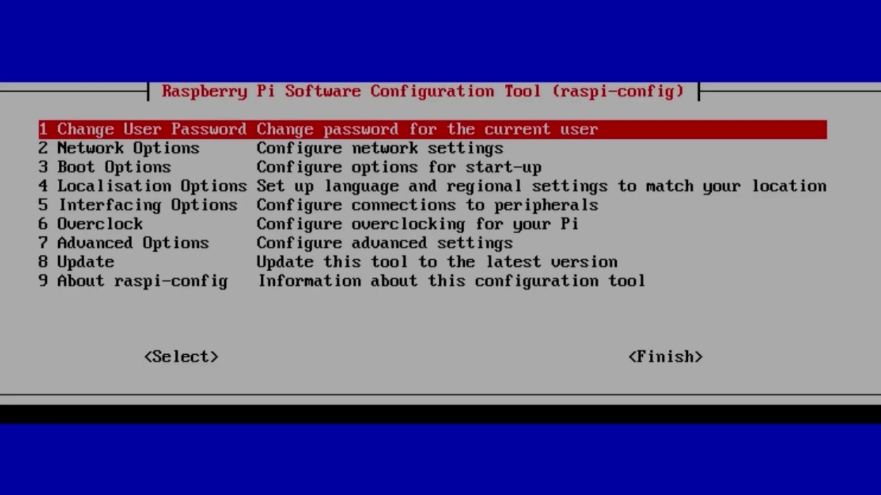
- Finish the Raspberry Pi configuration and return to the RetroPie list
key("Down")
key("Down")
key("Down")
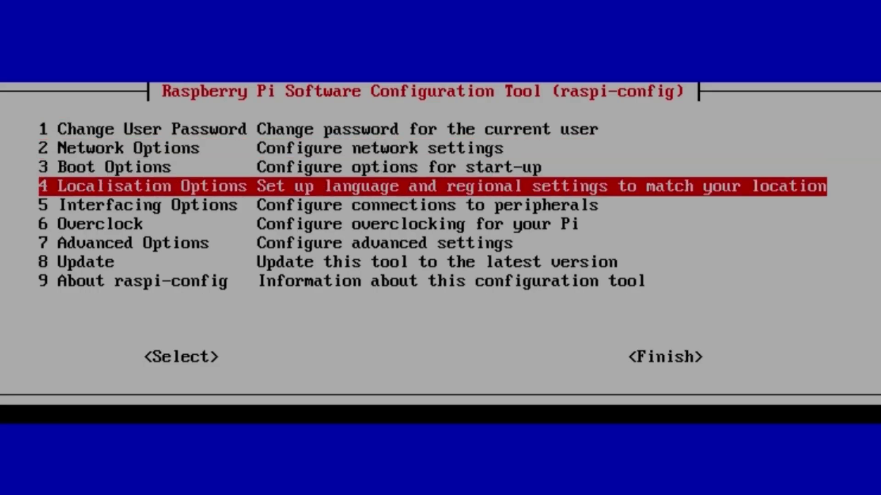
key("Tab")
key("Tab")
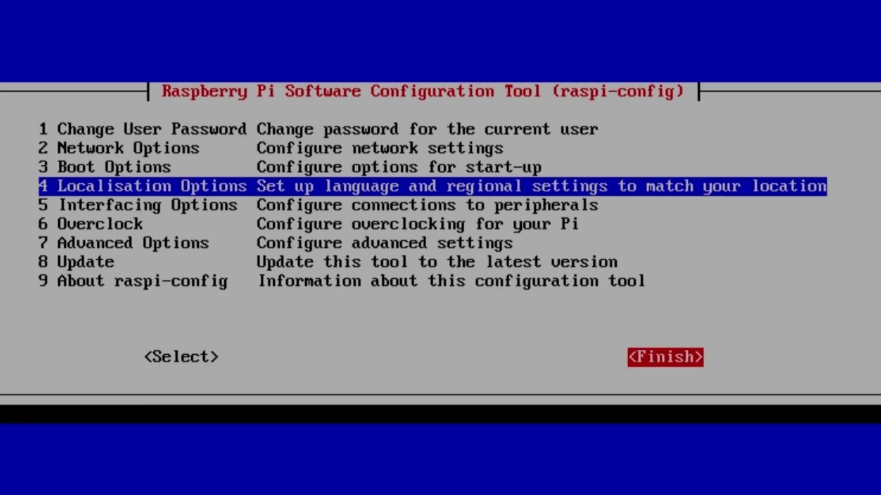
key("Return")
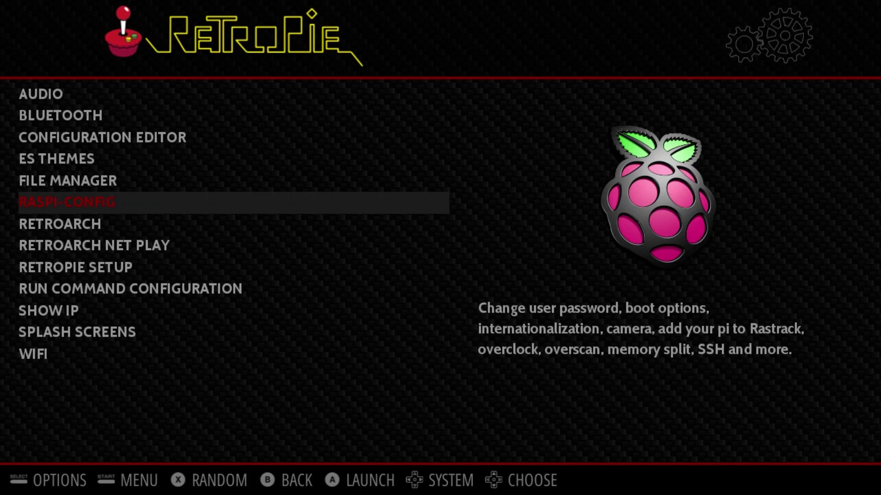
- Launch RETROPIE SETUP from the RetroPie list
key("Down")
key("Down")
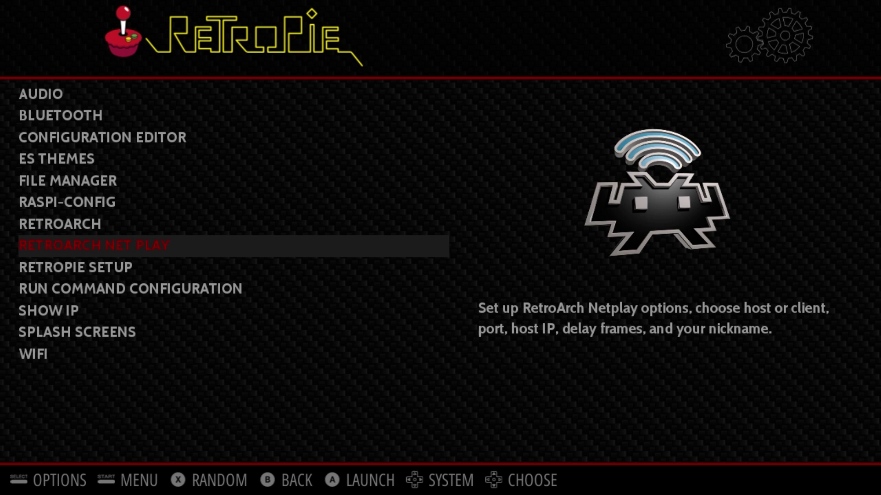
key("Down")
key("Return")
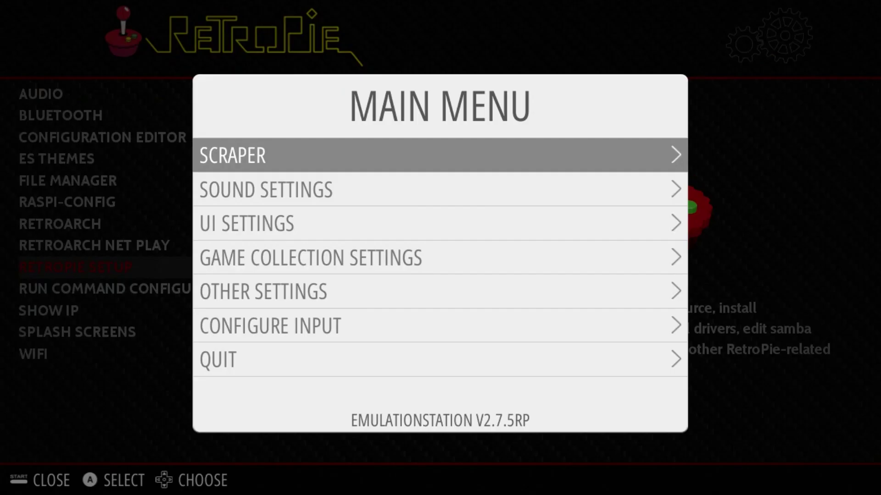
key("Escape")
key("a")
- Set the audio output to HDMI through audiosettings under Configuration / tools
key("Down")
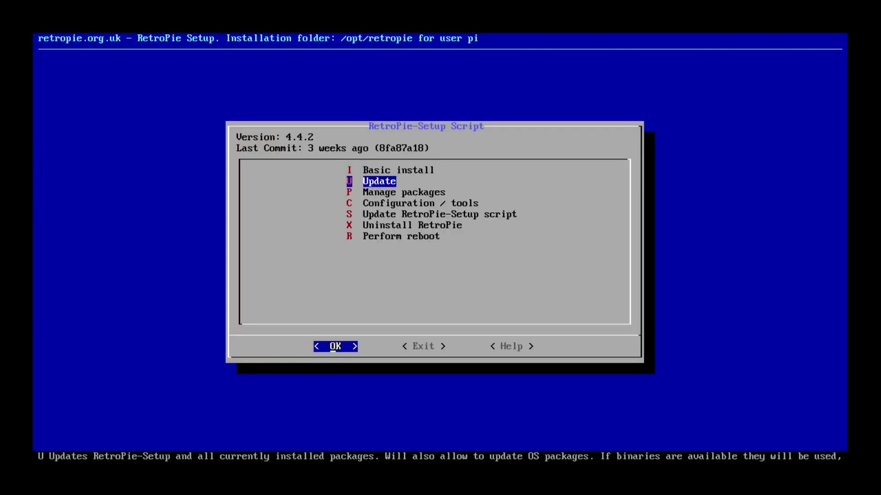
key("Down")
key("Down")
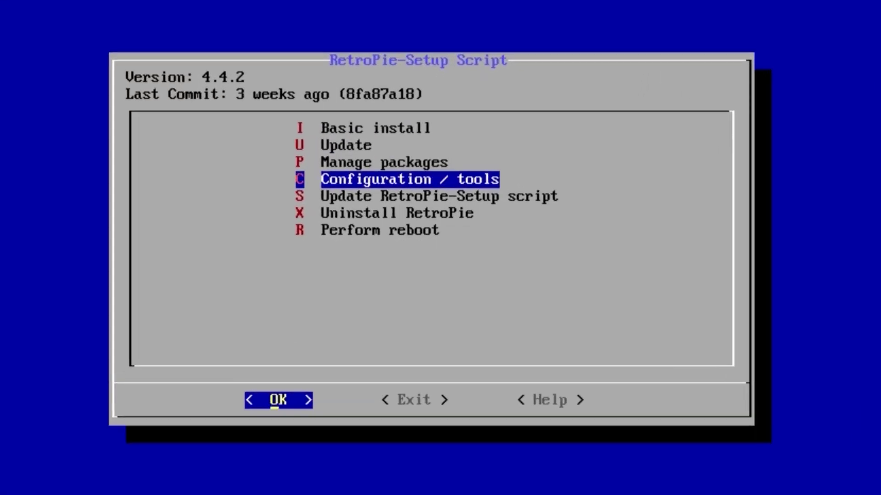
key("Return")
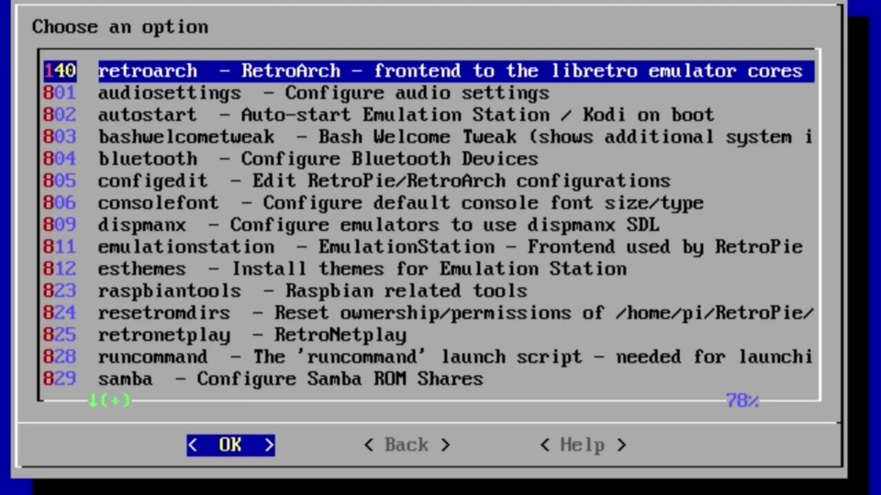
key("Down")
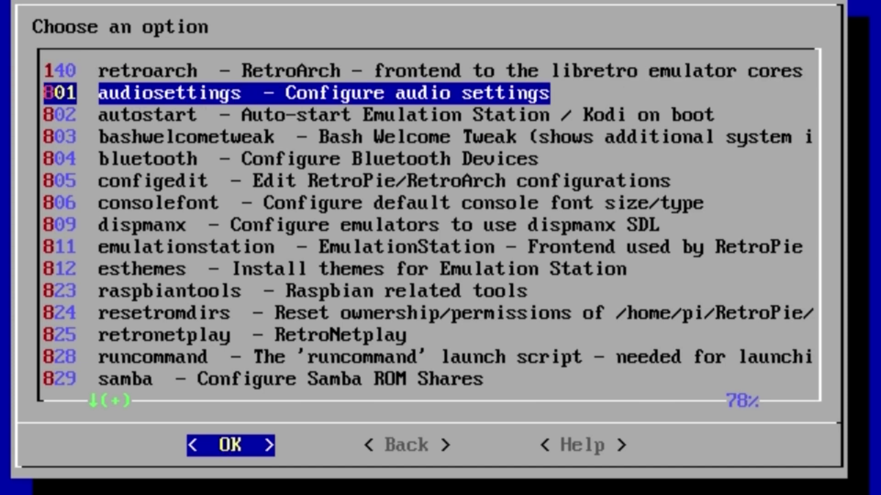
key("Return")
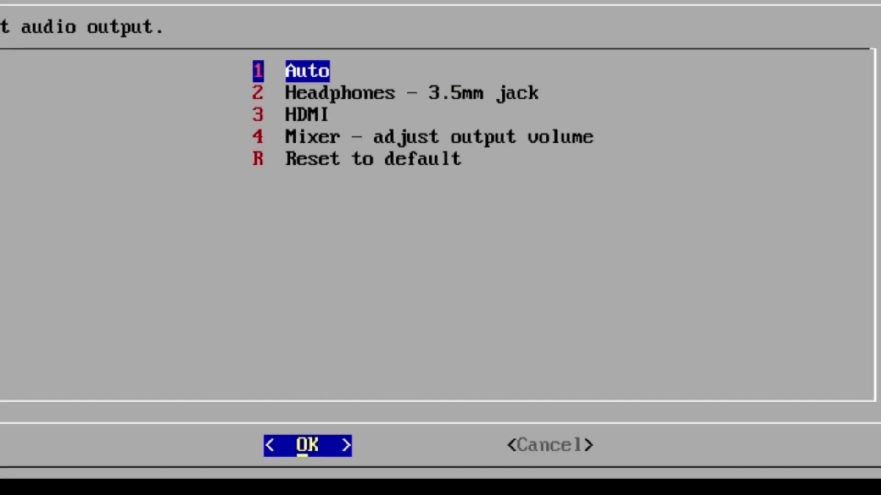
key("Down")
key("Down")
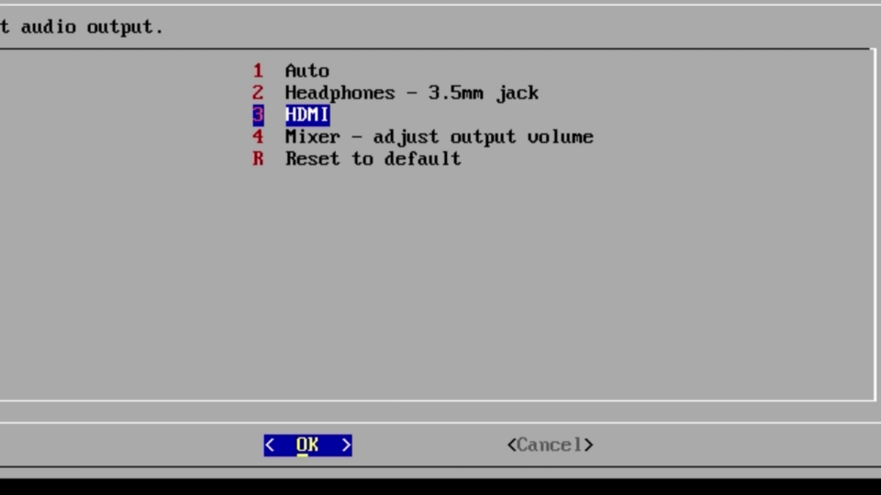
key("Return")
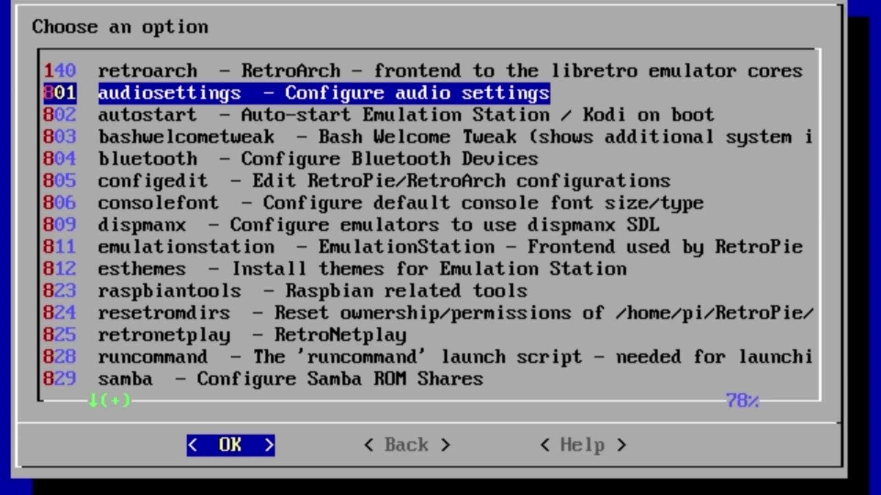
- Exit the RetroPie-Setup script and return to the RetroPie list
key("Right")
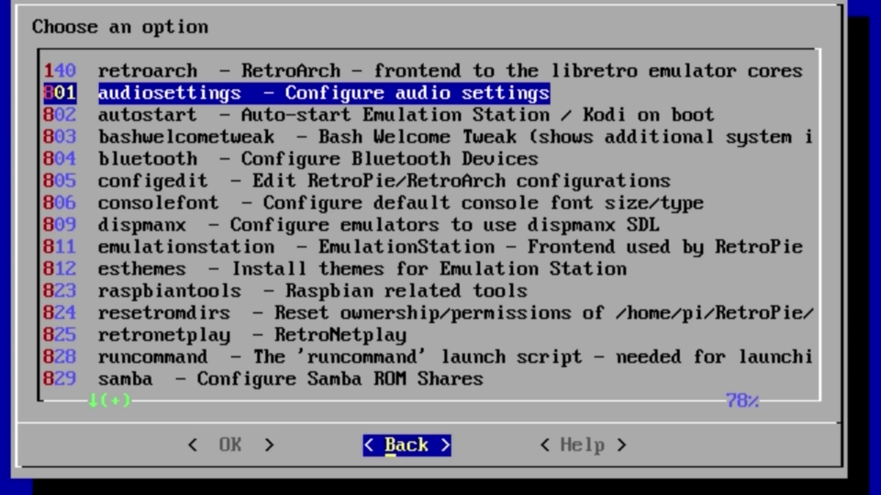
key("Return")
key("Right")
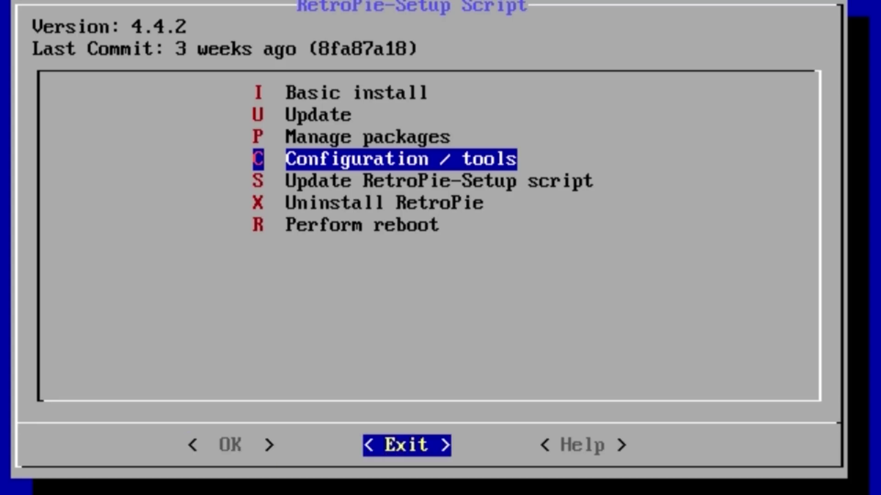
key("Return")
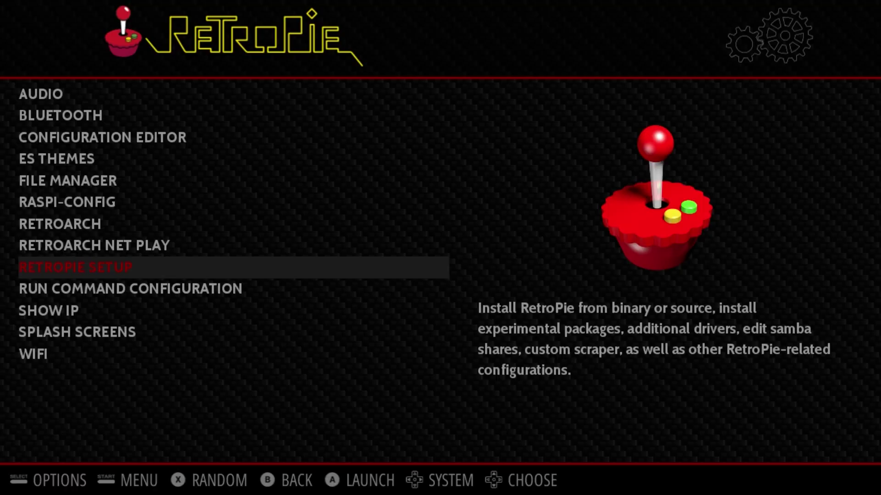
key("Up")
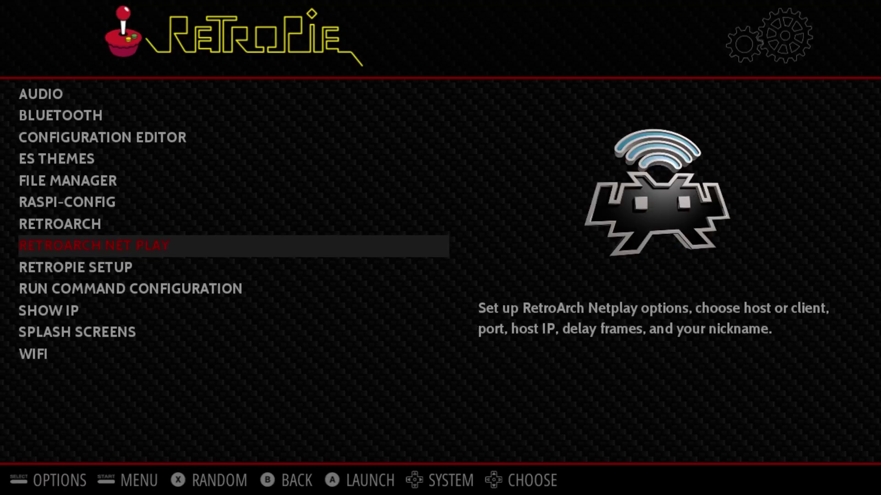
- Set the system volume to 90% in the main menu's Sound Settings
key("Return")
key("Down")
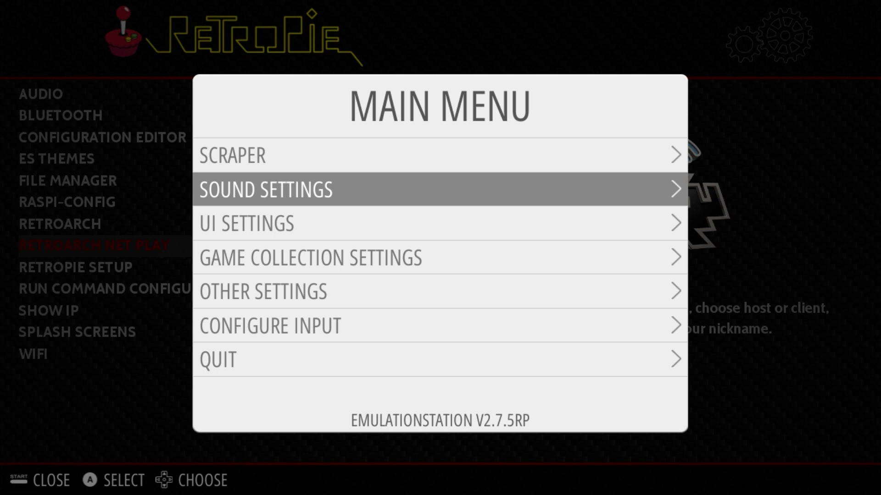
key("Return")
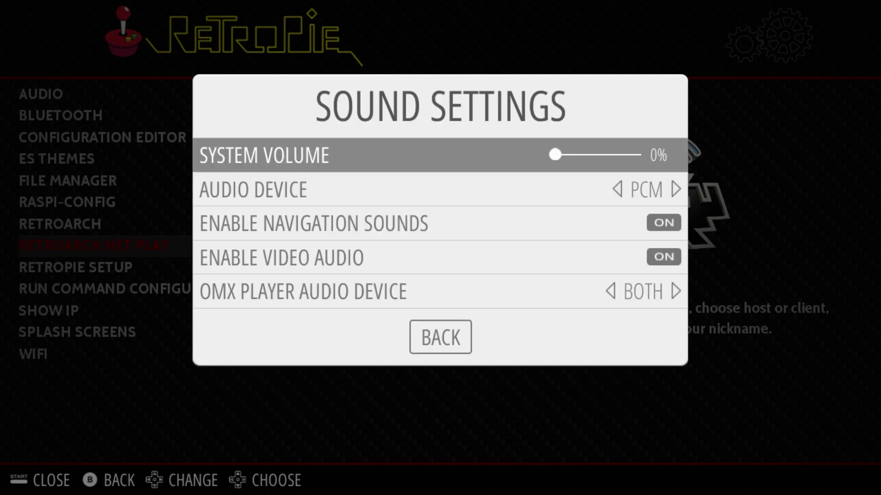
key("Right")
key("Right")
key("Right")
key("Right")
- Check the remaining sound settings down to the OMX player audio device, then save and return to the RetroPie list
key("Down")
key("Down")
key("Down")
key("Down")
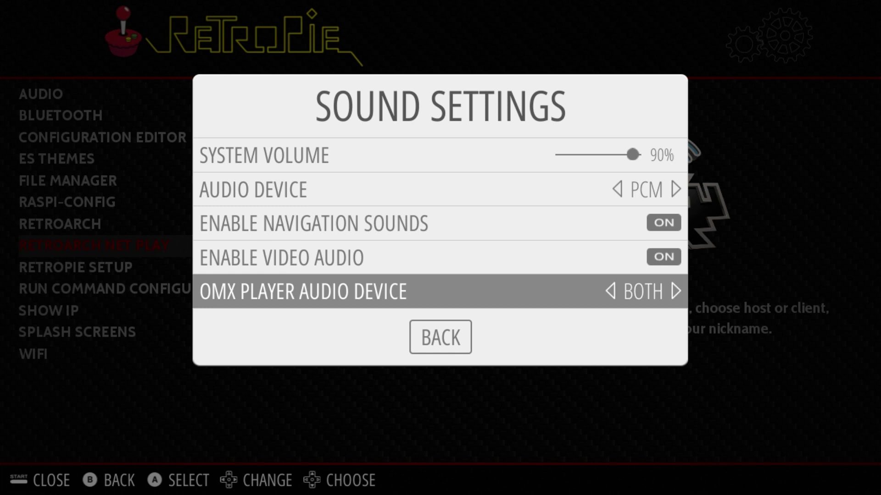
key("Down")
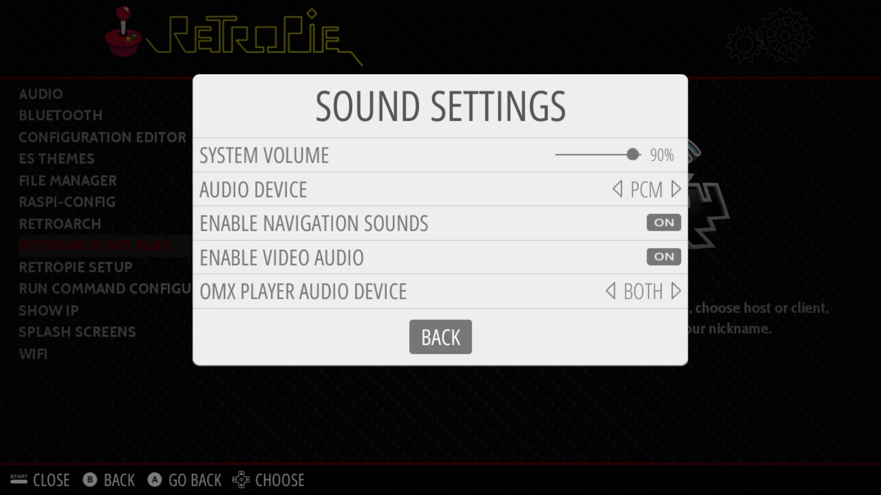
key("Return")
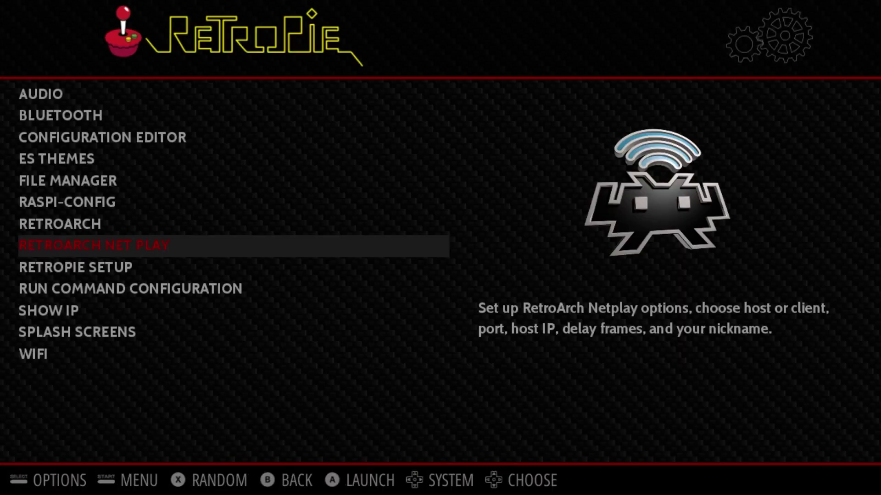
key("Up")
key("Up")
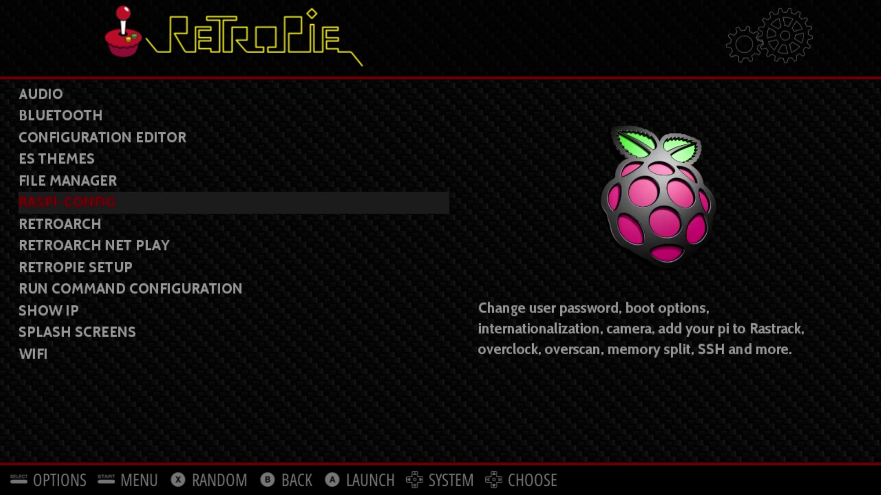
key("Up")
key("Up")
key("Up")
key("Up")
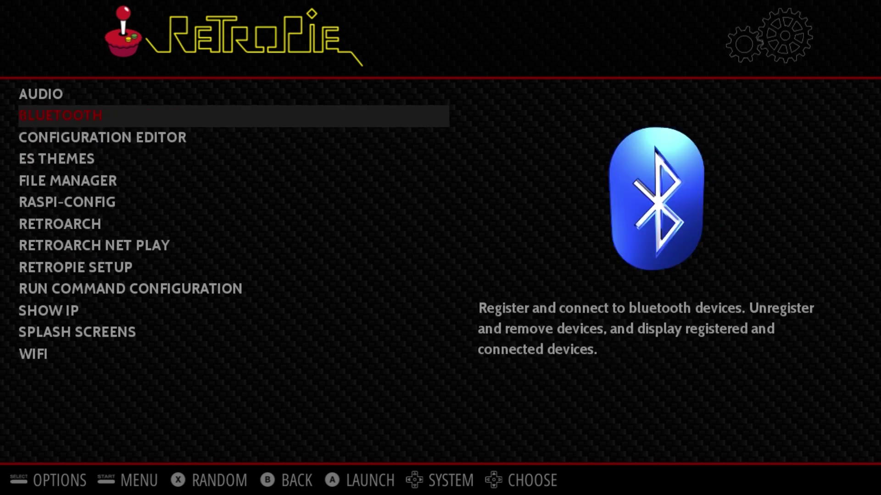
key("Down")
key("Down")
key("Down")
key("Down")
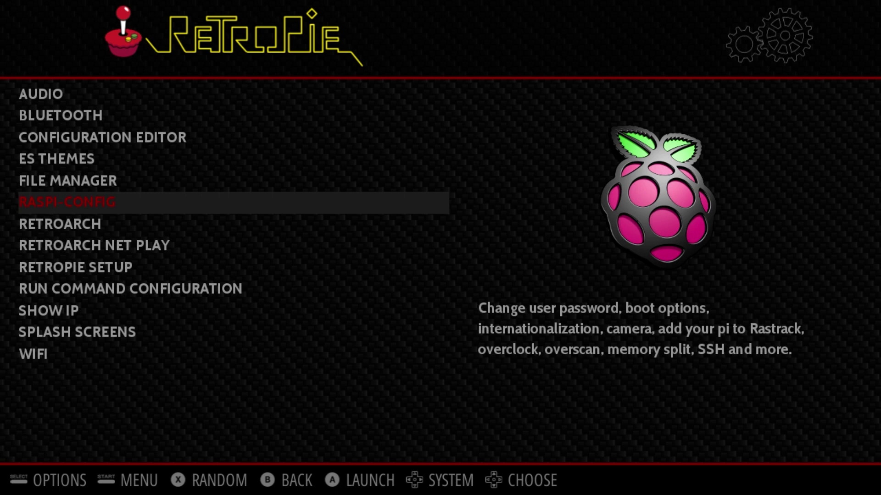